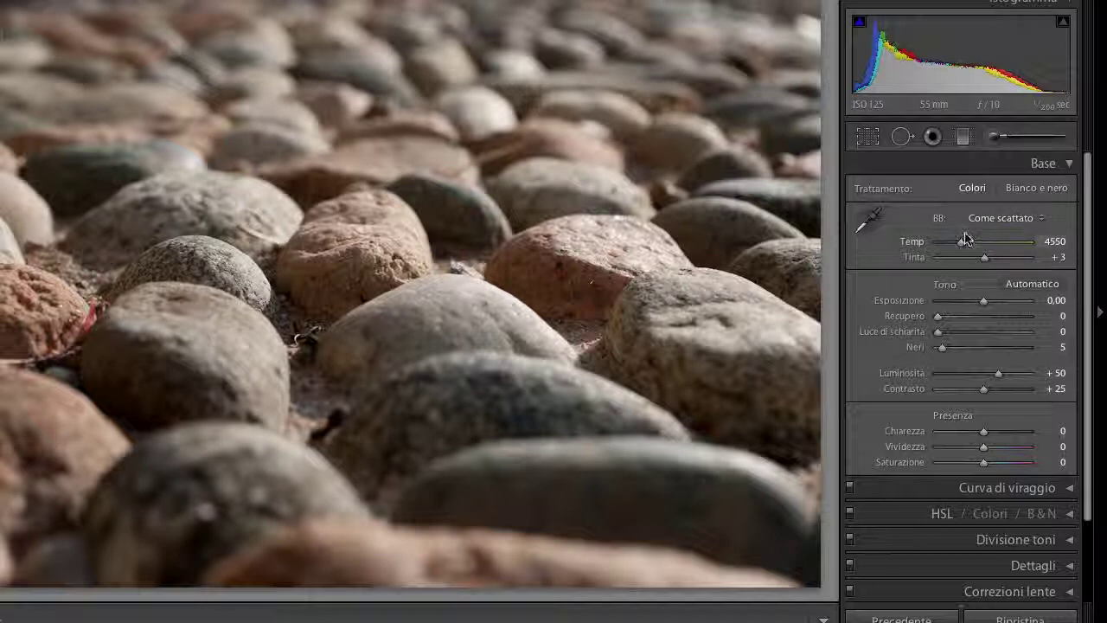
- Open the Basic panel's WB preset list, currently showing Come scattato (As Shot)
left_click(1043, 223)
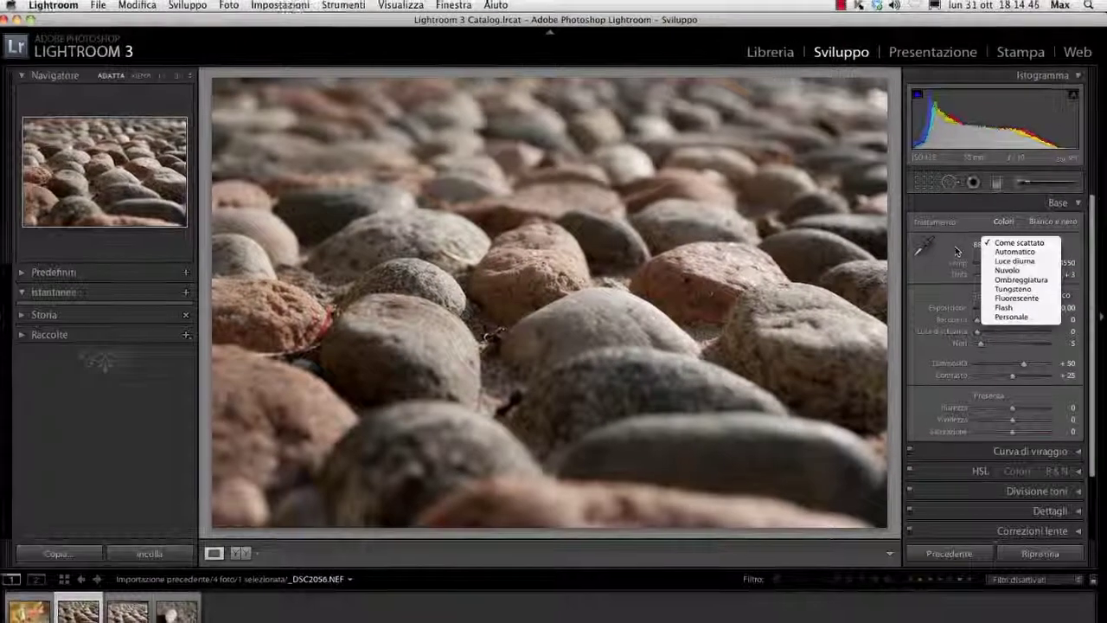
- Close the WB preset list with Come scattato still selected
left_click(958, 251)
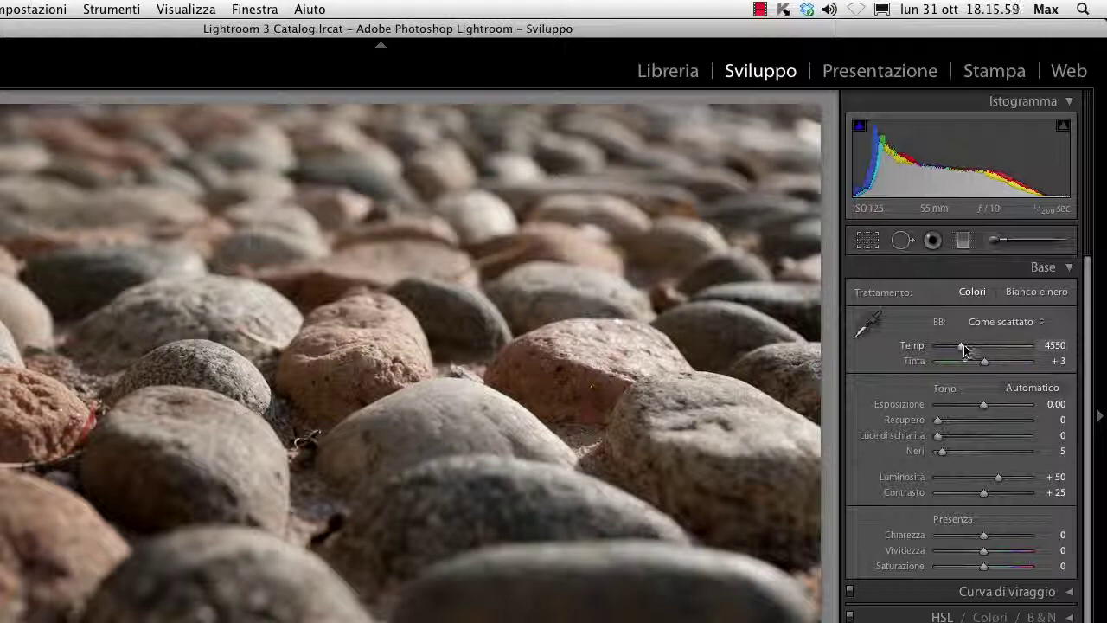
- Sweep the Temp slider between warm and cool extremes, then settle it near 4531
left_click_drag(961, 346, 1028, 351)
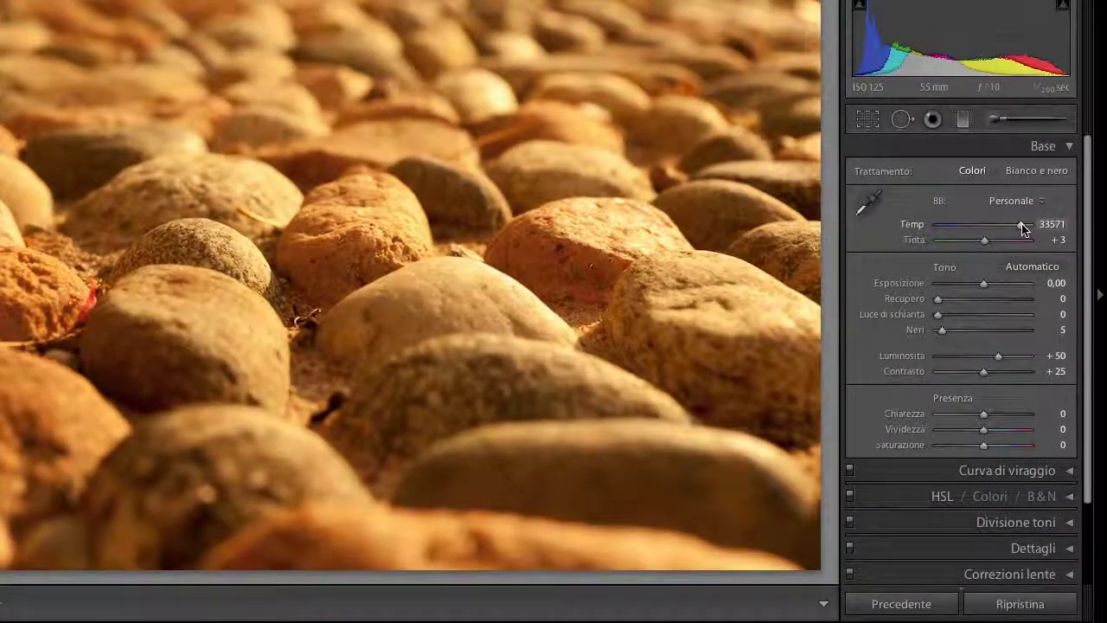
left_click_drag(1023, 227, 1038, 229)
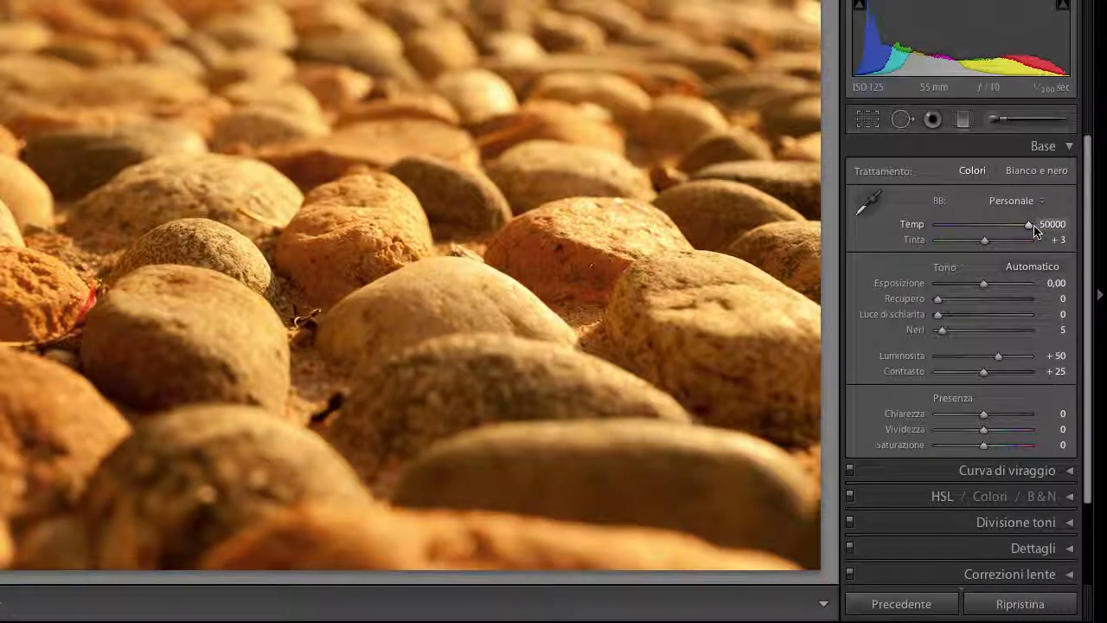
left_click_drag(1036, 229, 928, 230)
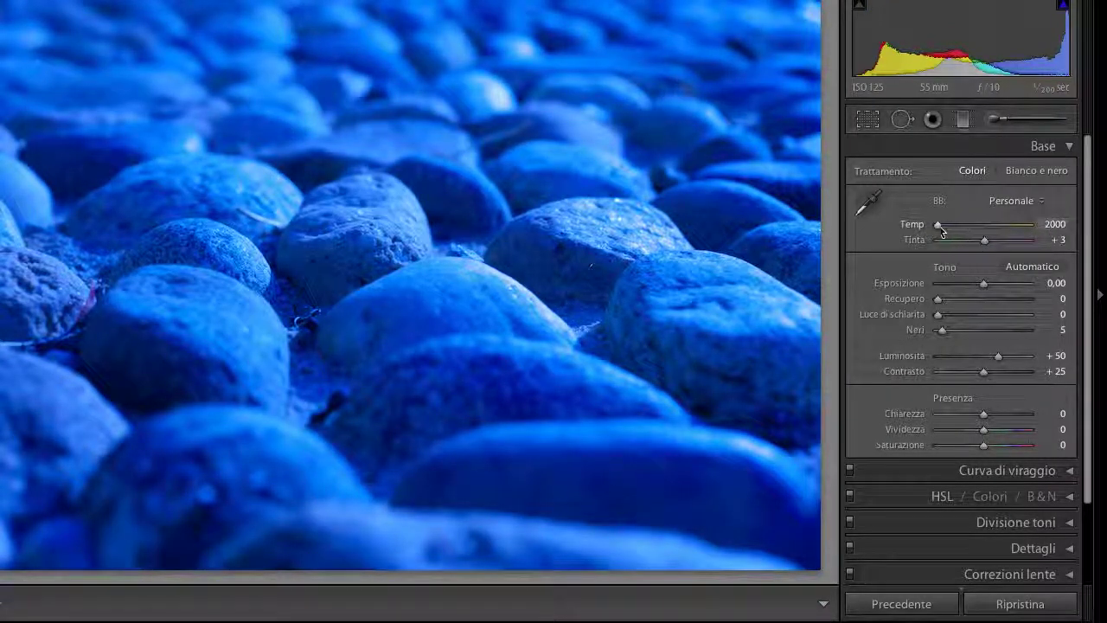
mouse_move(940, 227)
left_mouse_down()
mouse_move(983, 234)
mouse_move(969, 230)
left_mouse_up()
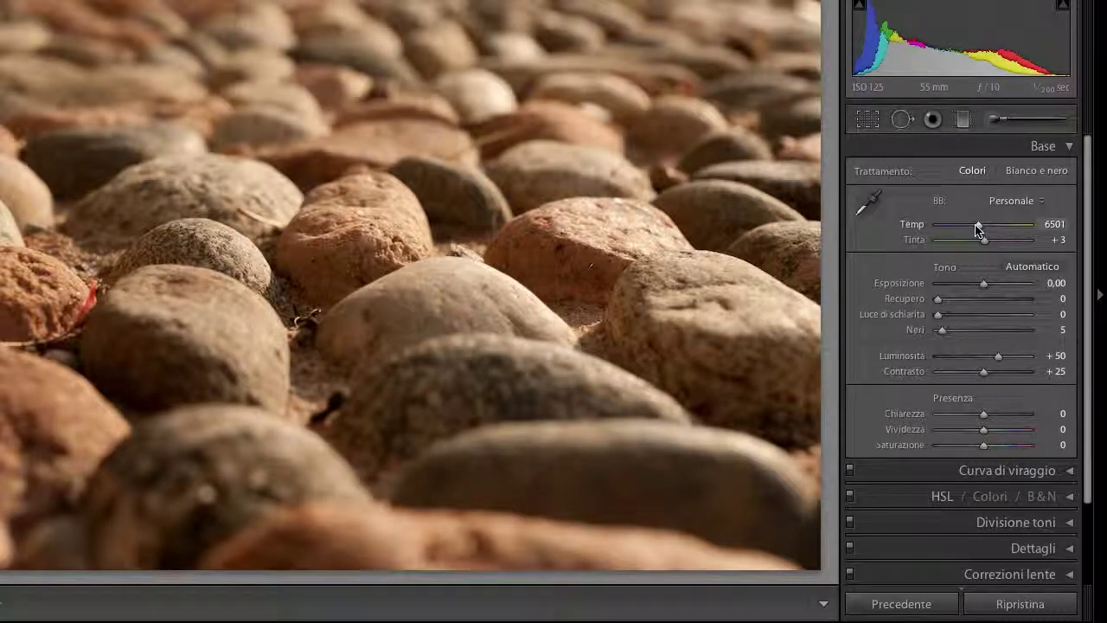
mouse_move(980, 229)
left_mouse_down()
mouse_move(961, 226)
mouse_move(989, 250)
mouse_move(984, 241)
left_mouse_up()
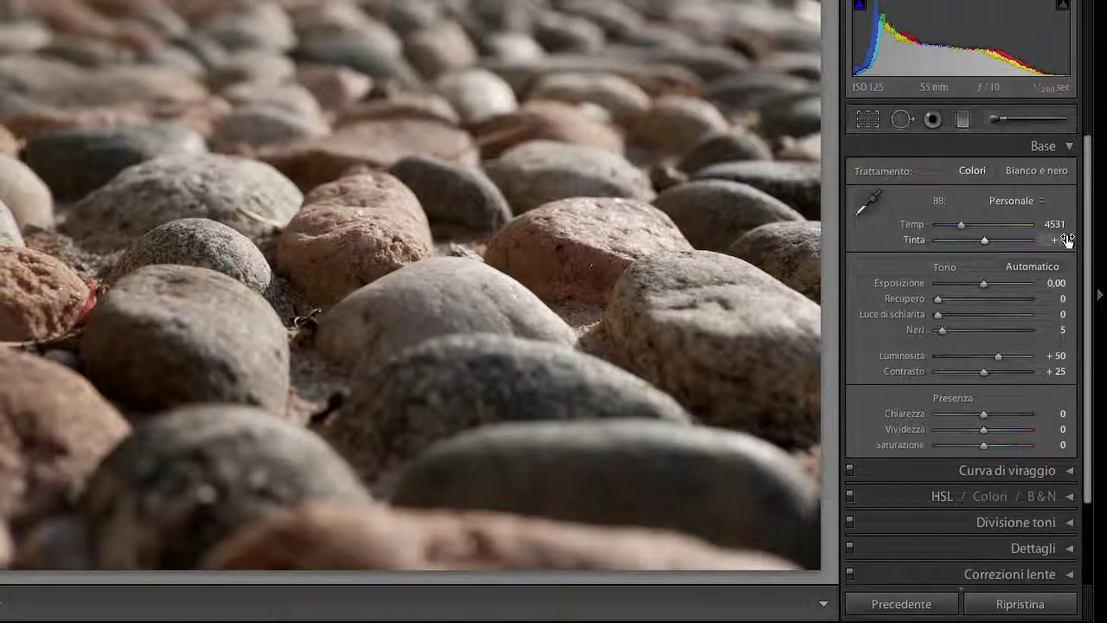
- Enter 0 as the cobblestone photo's Tint value
left_click(1060, 240)
key("Return")
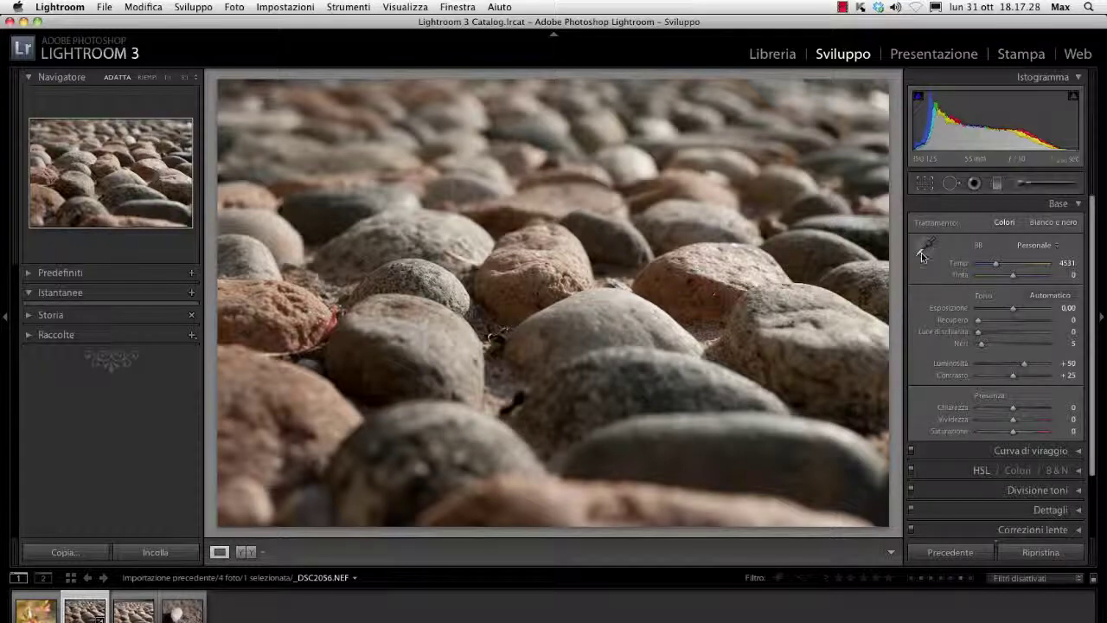
- Activate the Basic panel's White Balance Selector eyedropper on the cobblestone photo
left_click(921, 253)
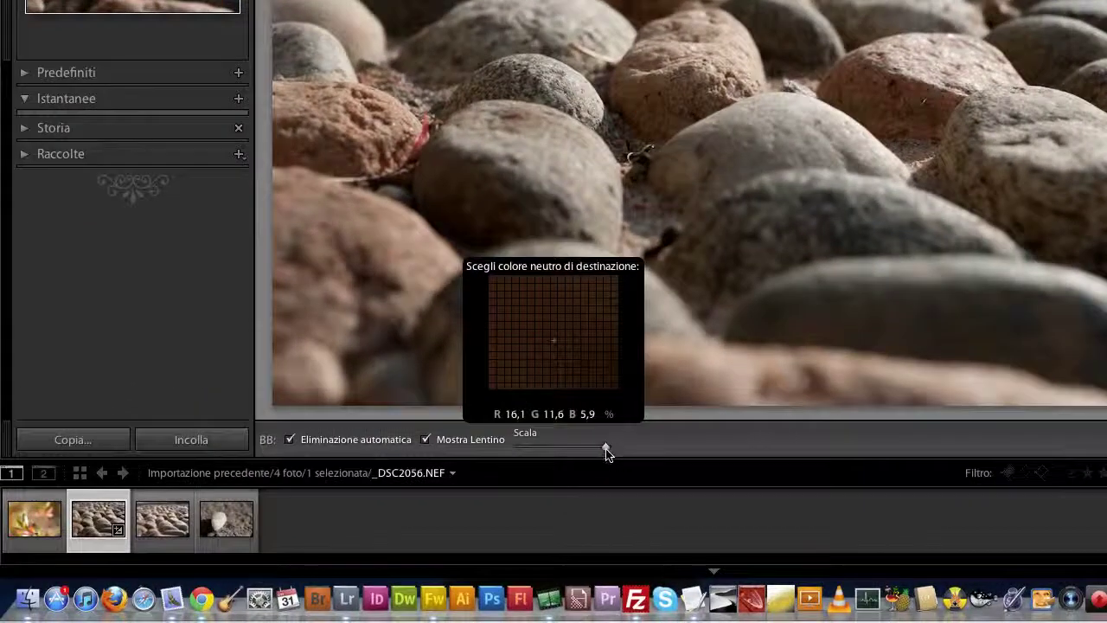
- Adjust the loupe Scala grid over a grey stone reading R 69,9, G 68,7, B 66,3
left_click_drag(606, 448, 519, 449)
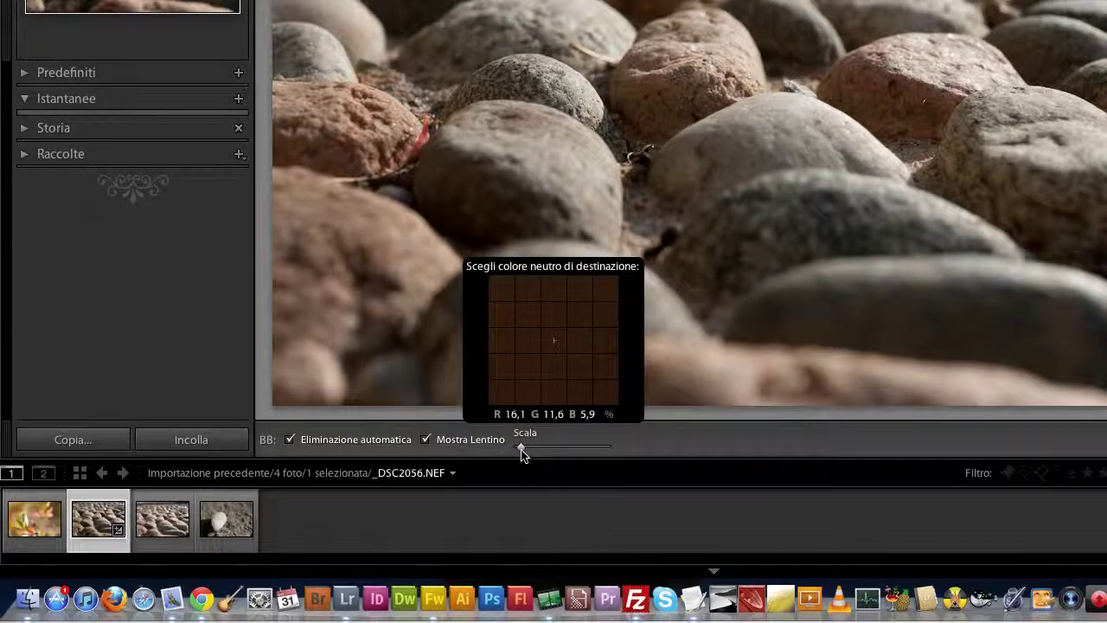
mouse_move(522, 448)
left_mouse_down()
mouse_move(603, 446)
mouse_move(545, 447)
mouse_move(509, 469)
left_mouse_up()
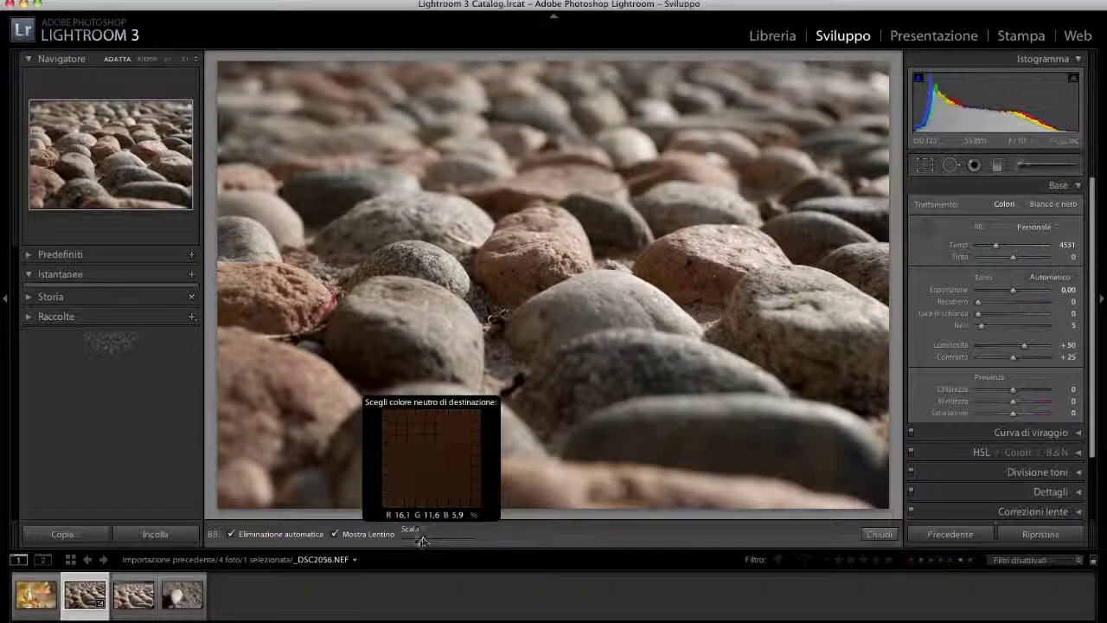
left_click_drag(422, 541, 416, 540)
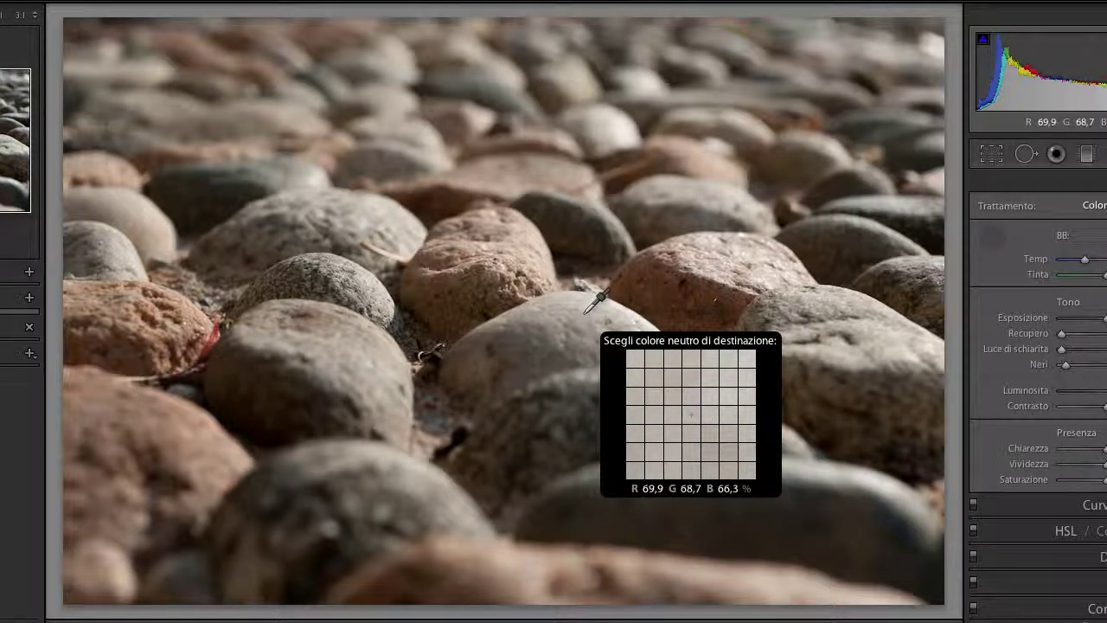
- Sample neutral grey stones with the eyedropper, then load _DSC2057.NEF from the filmstrip
left_click(585, 314)
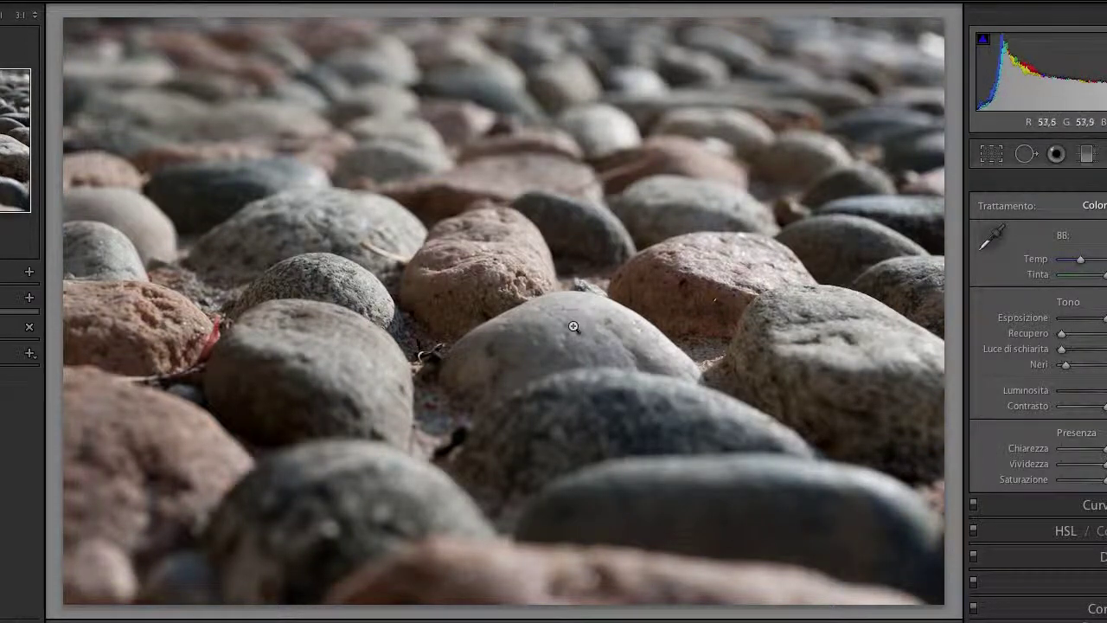
left_click(993, 239)
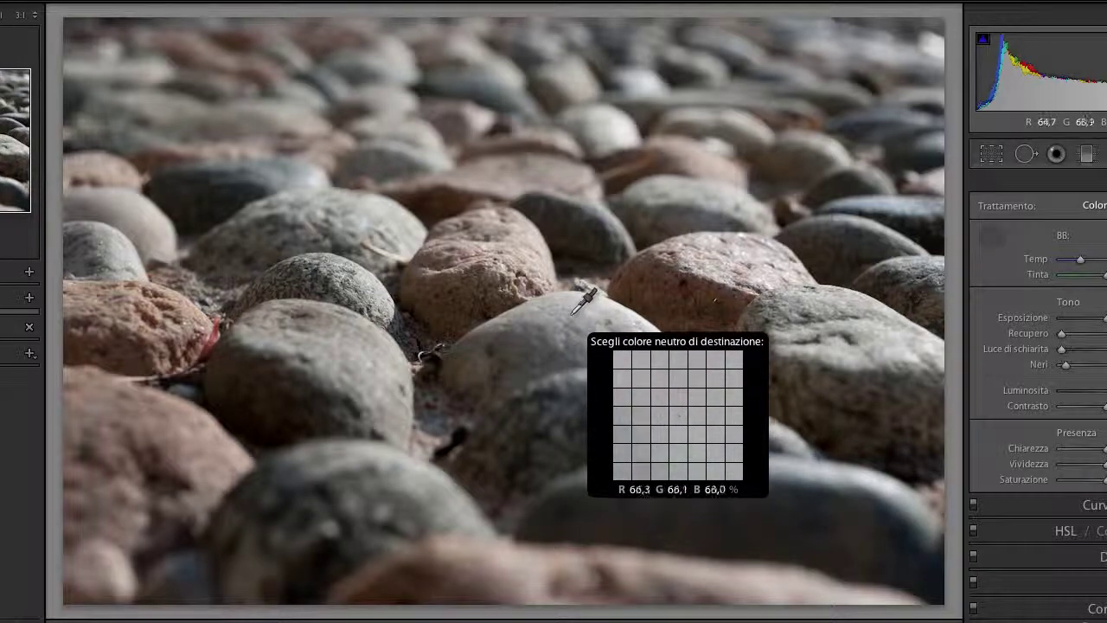
left_click(572, 313)
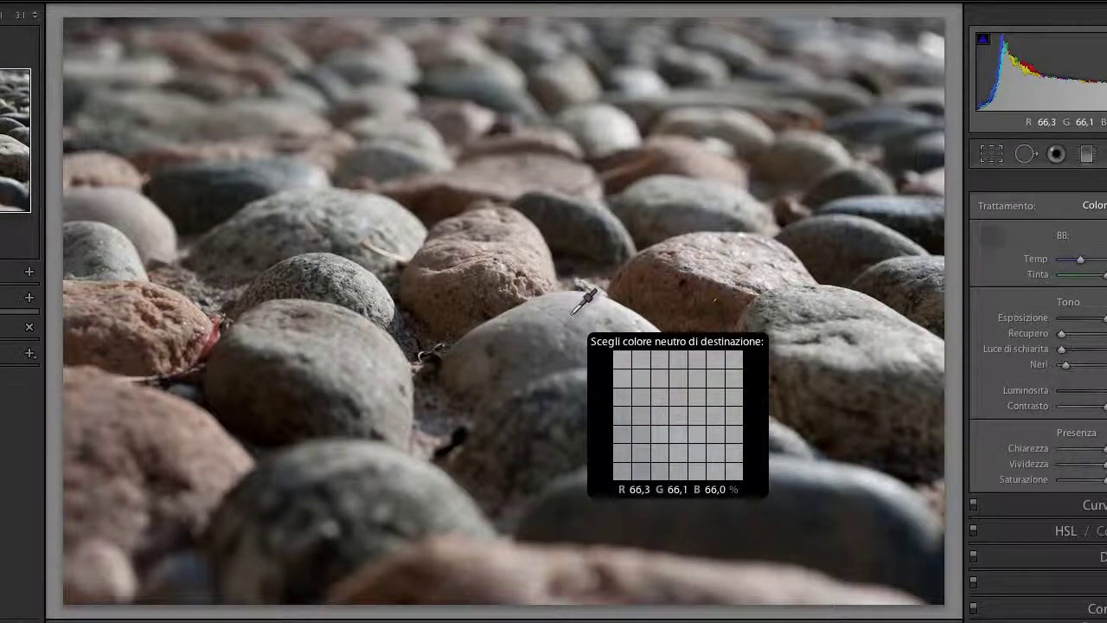
key("Escape")
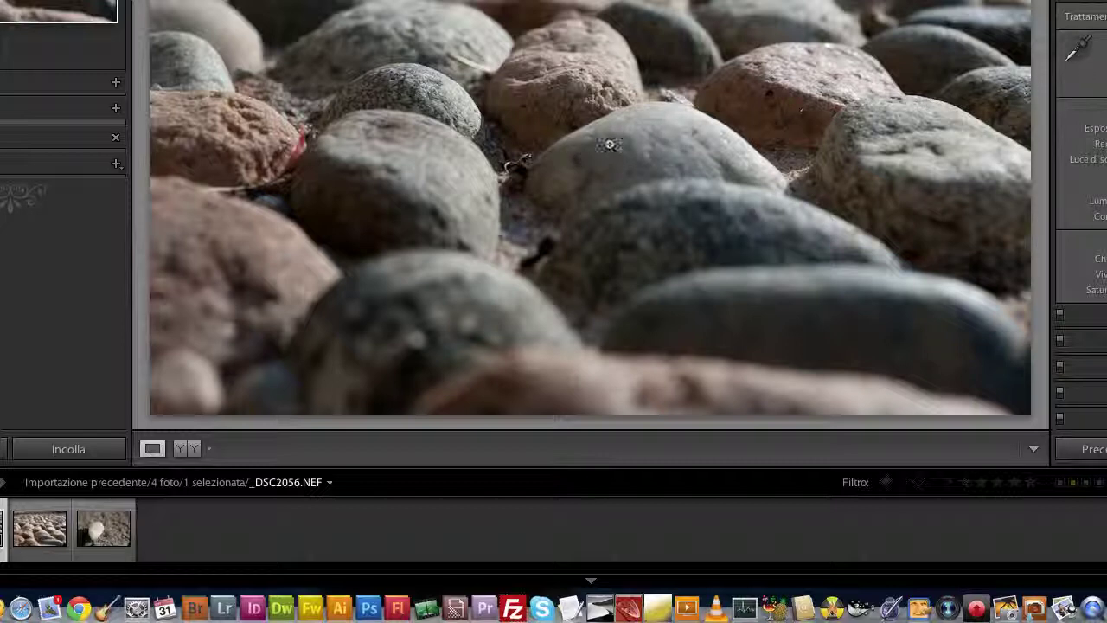
left_click(43, 530)
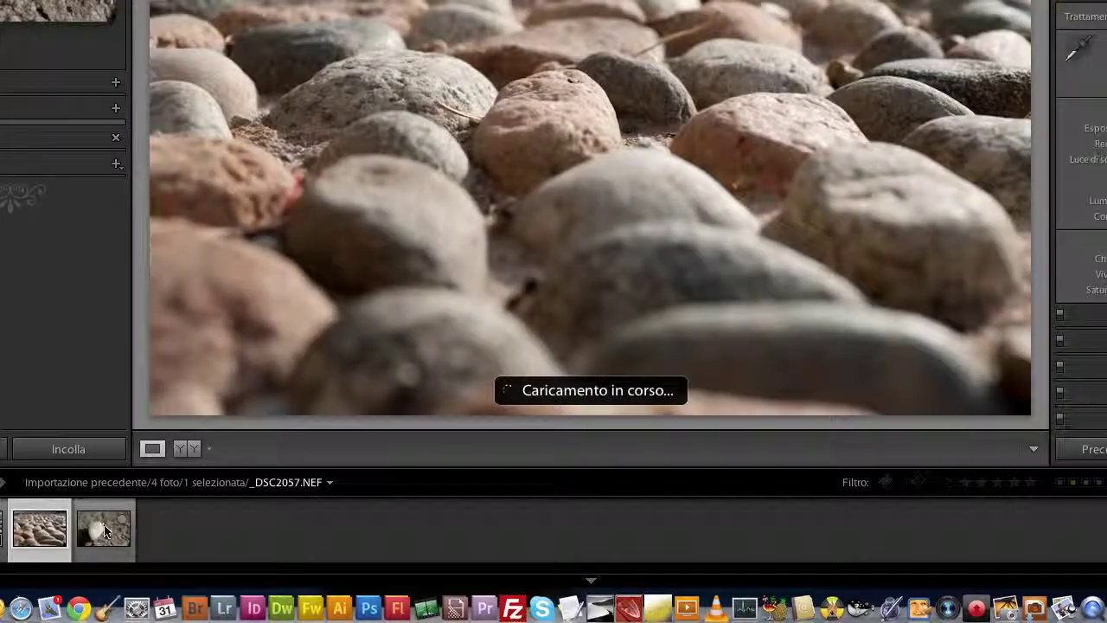
- Fine-tune the cobblestone photo's Temp slider to 4342, with Tint at -1
left_click(106, 530)
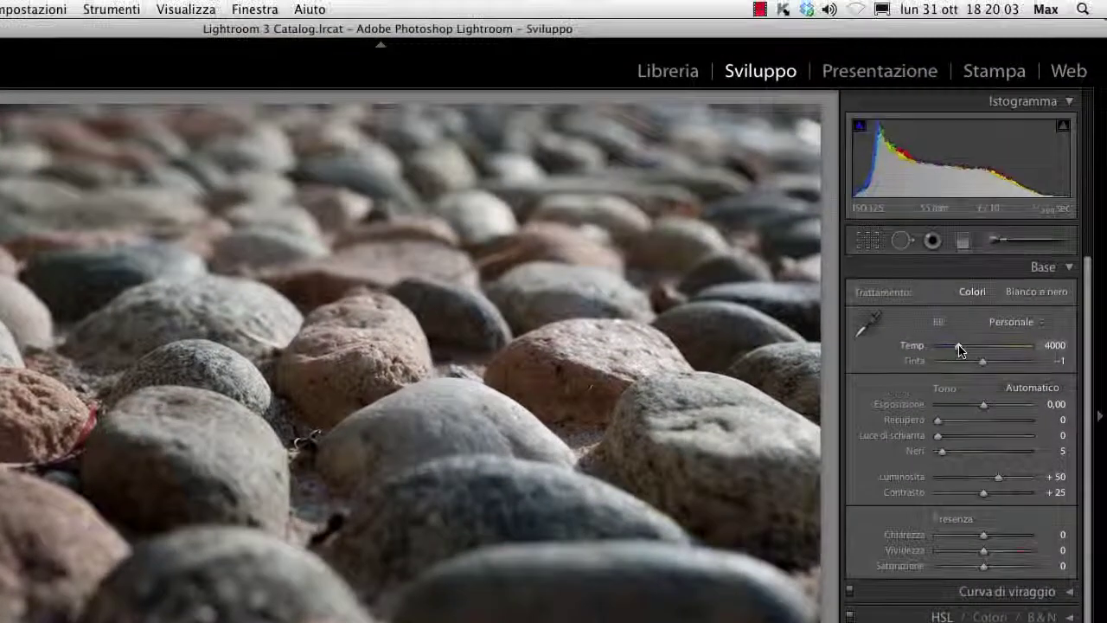
left_click_drag(1042, 130, 1015, 131)
left_click_drag(962, 348, 947, 338)
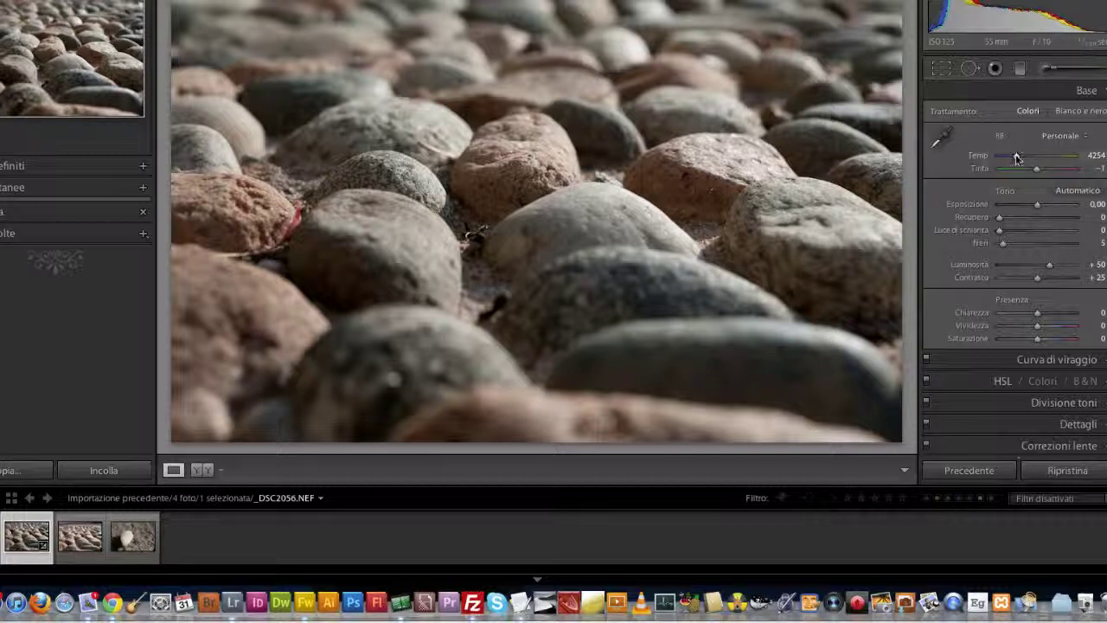
left_click_drag(1016, 160, 1020, 160)
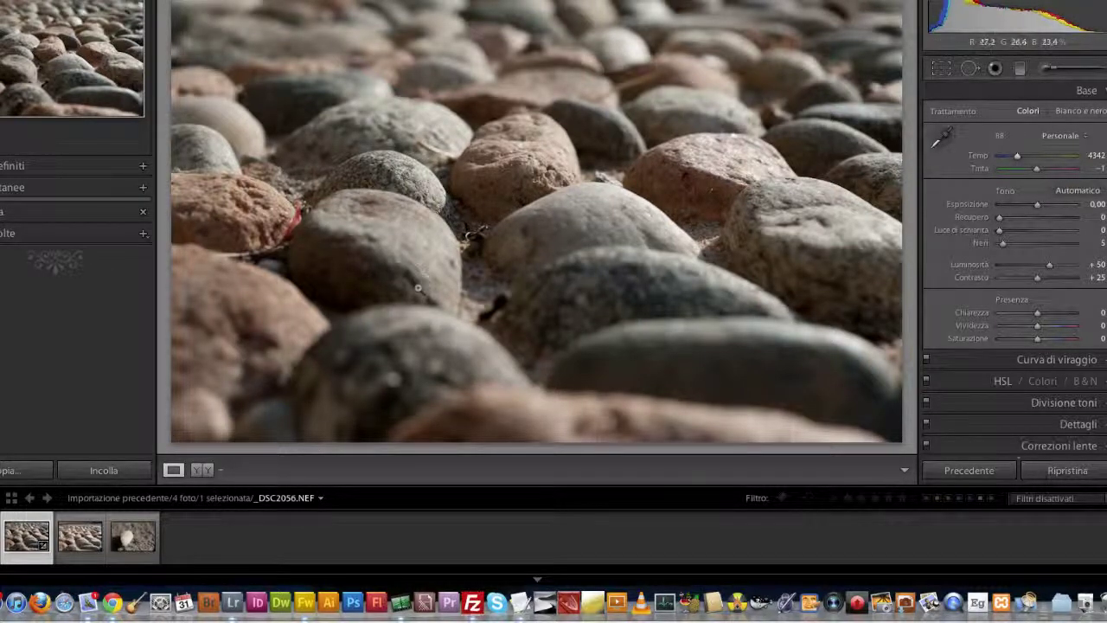
- Compare the stone photos, then select _DSC2056 and Shift-click to add the others
left_click(80, 538)
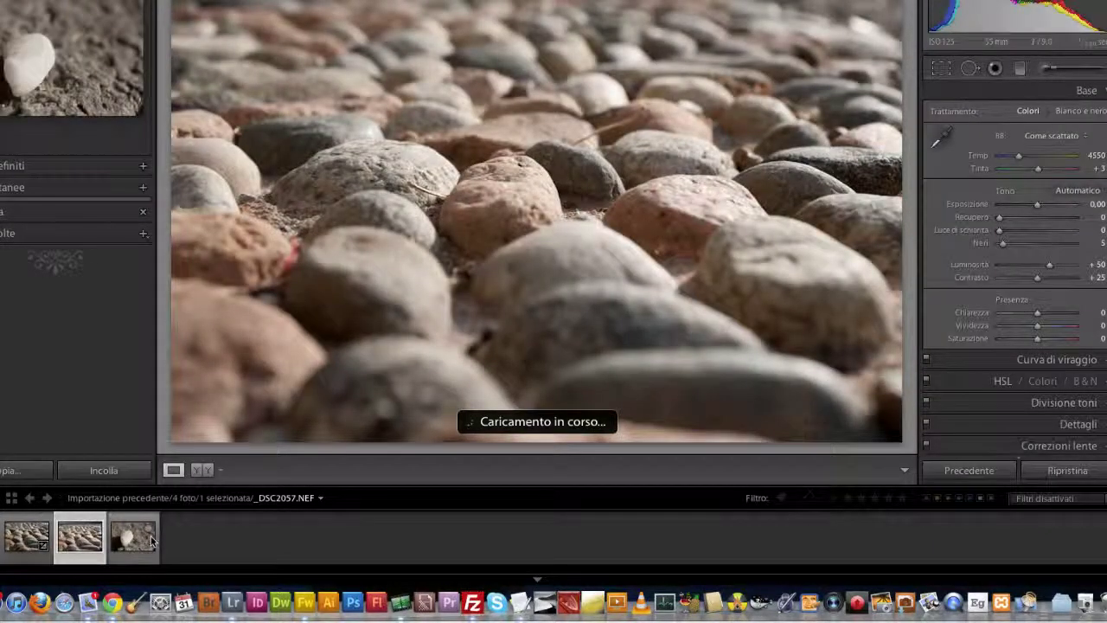
left_click(150, 540)
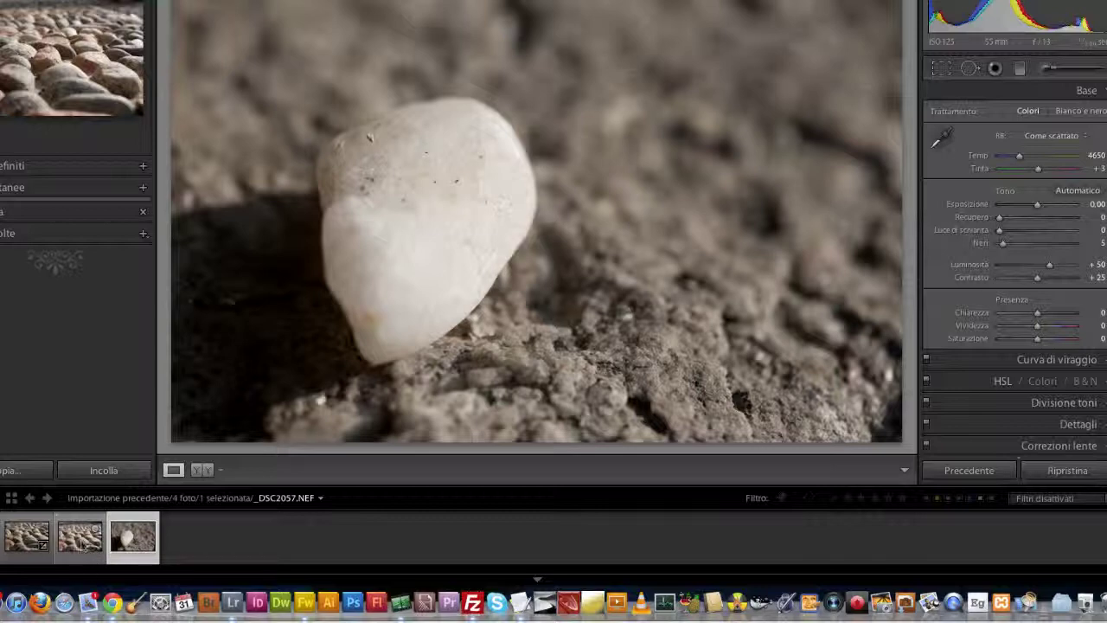
left_click(82, 541)
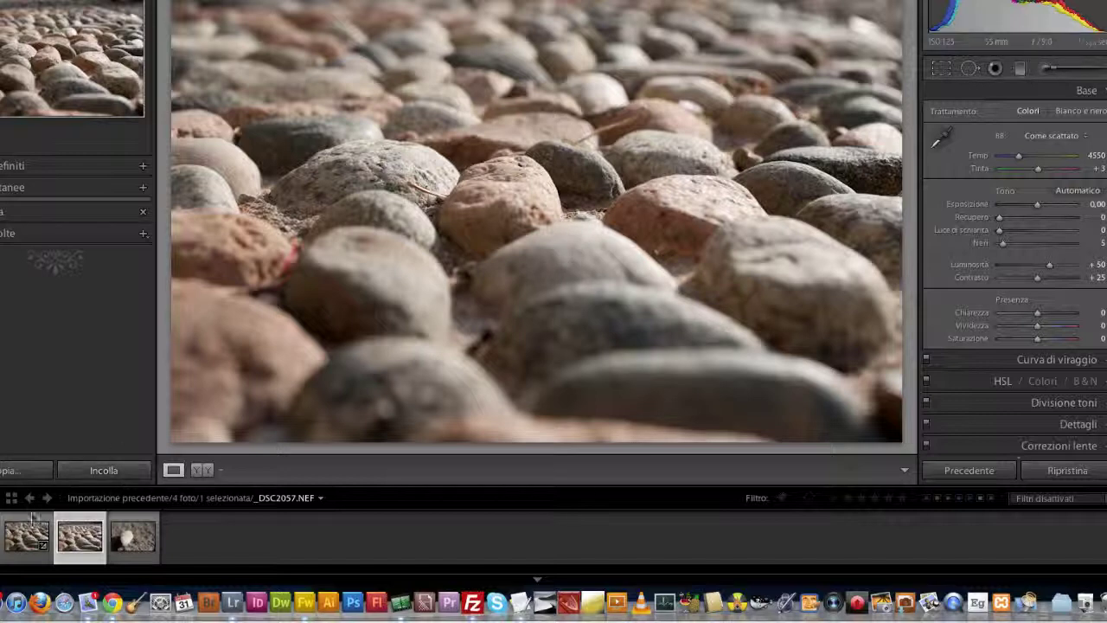
left_click(32, 537)
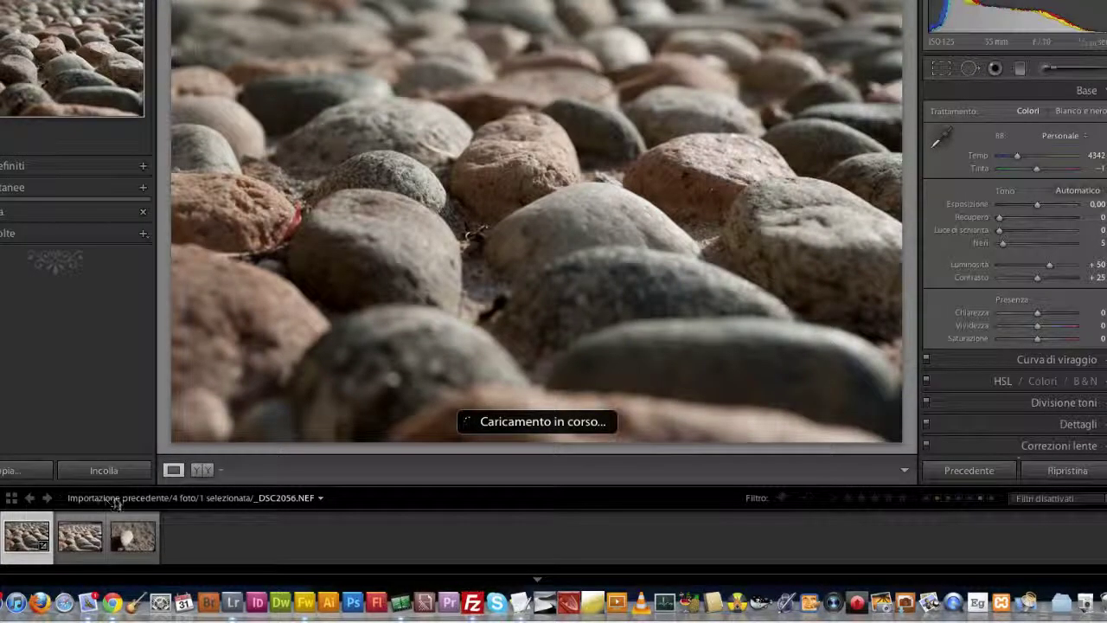
left_click(145, 522)
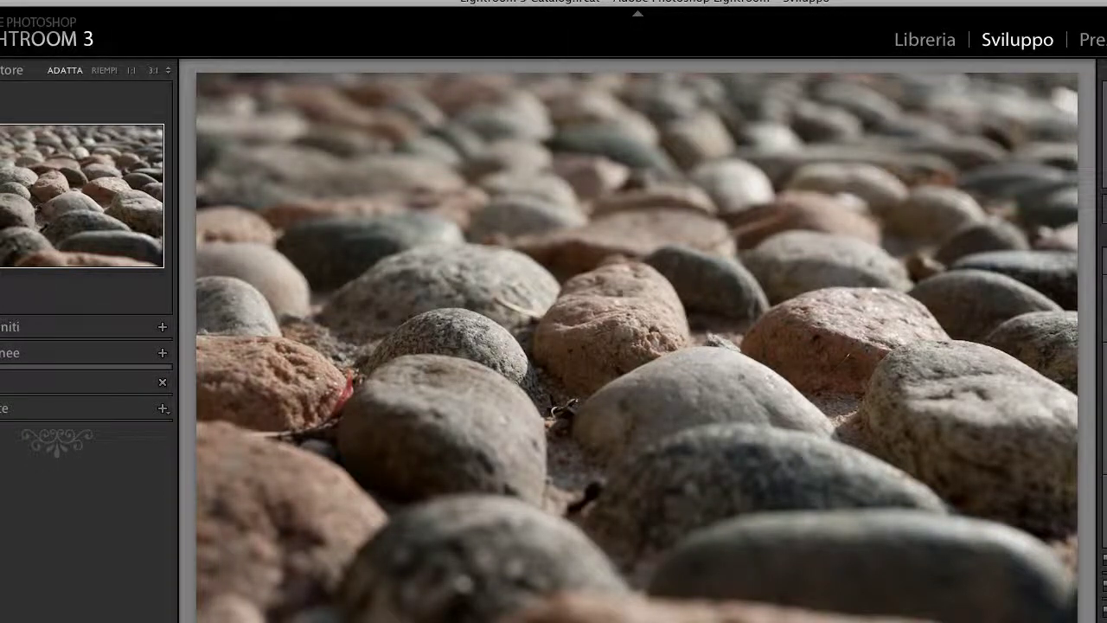
- Sync only Bilanciamento bianco from _DSC2056 to the other two selected photos
key("ctrl+shift+s")
left_click_drag(725, 139, 644, 160)
left_click(286, 429)
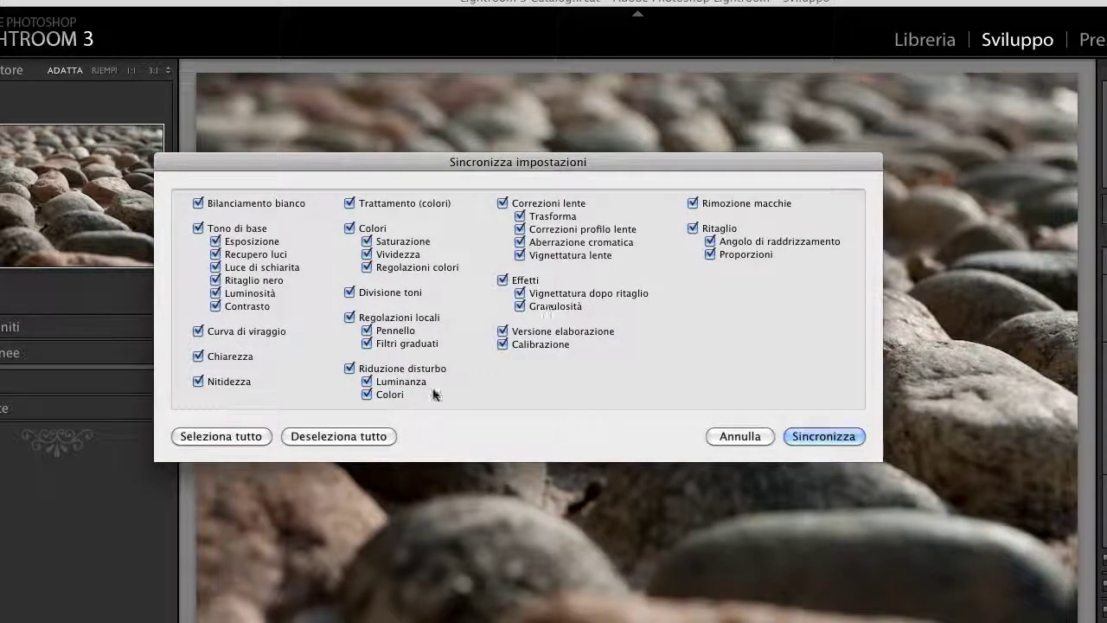
left_click(373, 437)
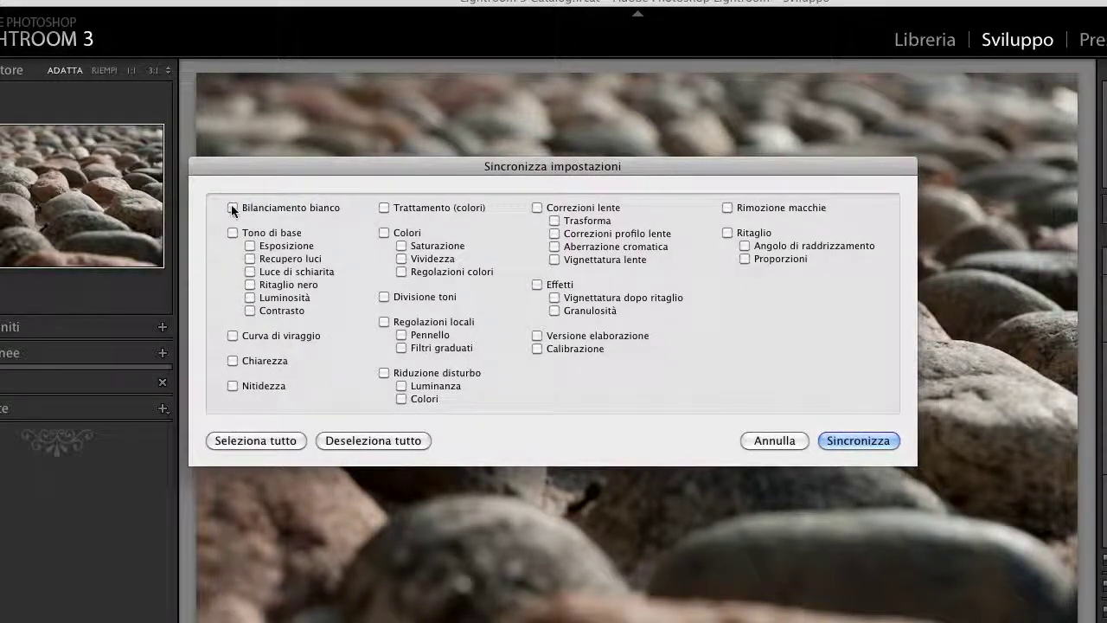
left_click(233, 207)
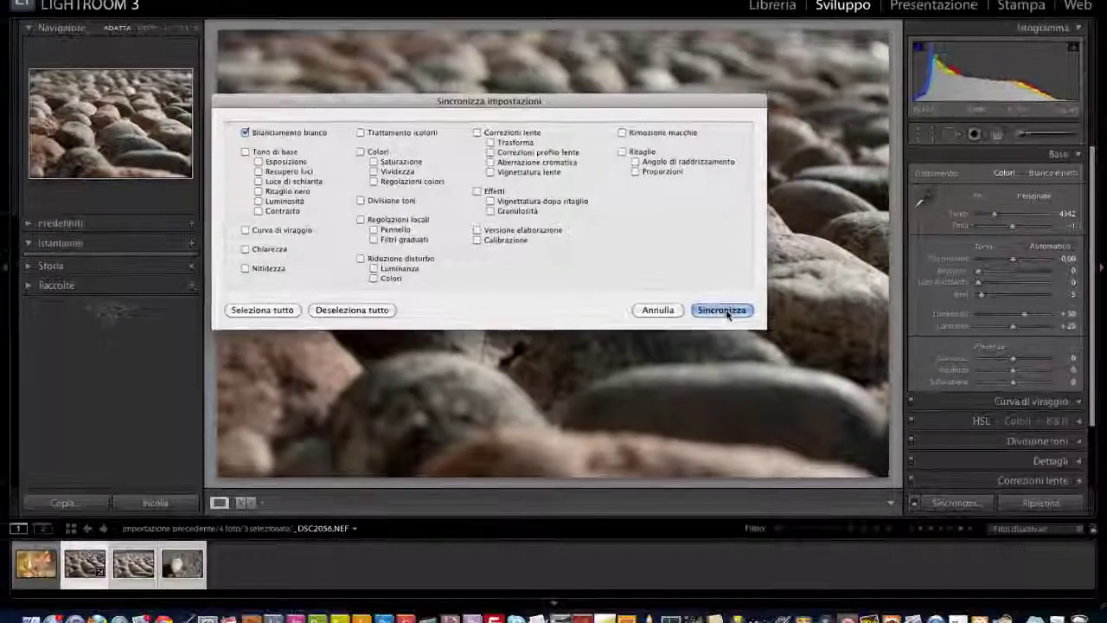
left_click(864, 445)
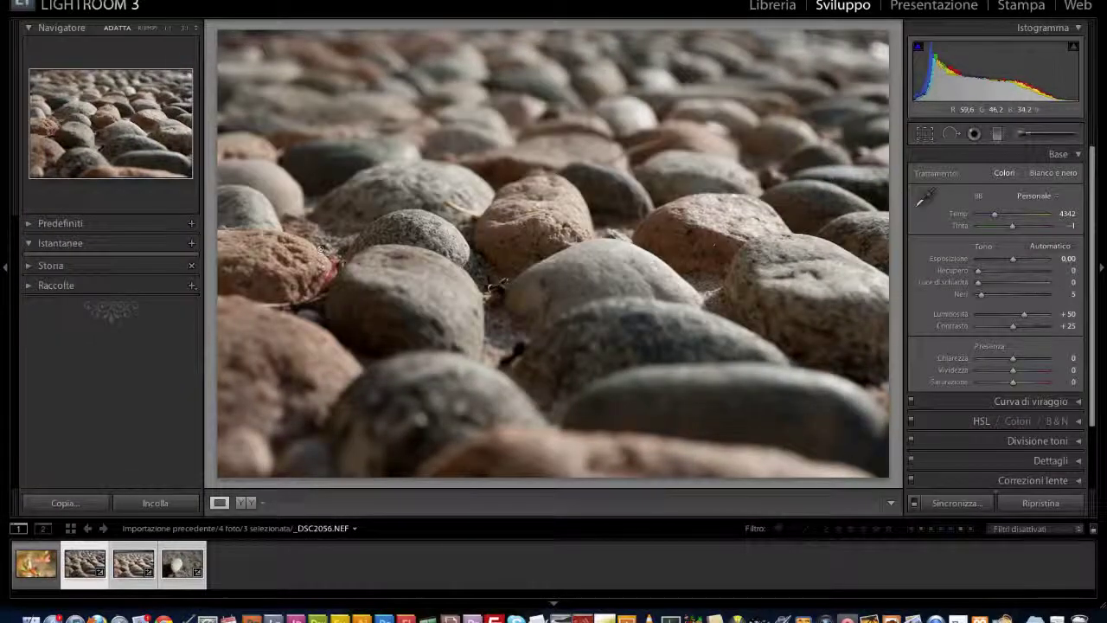
- Check photos _DSC2056, _DSC2057 and _DSC2058 for the synced Temp 4342, ending on _DSC2058
left_click(184, 558)
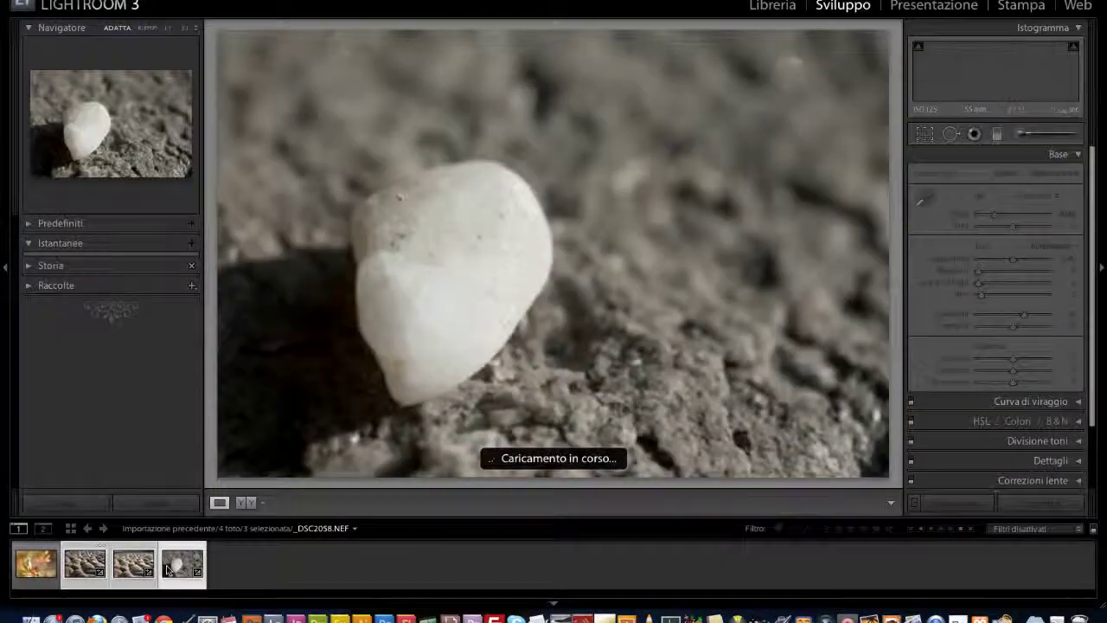
left_click(136, 565)
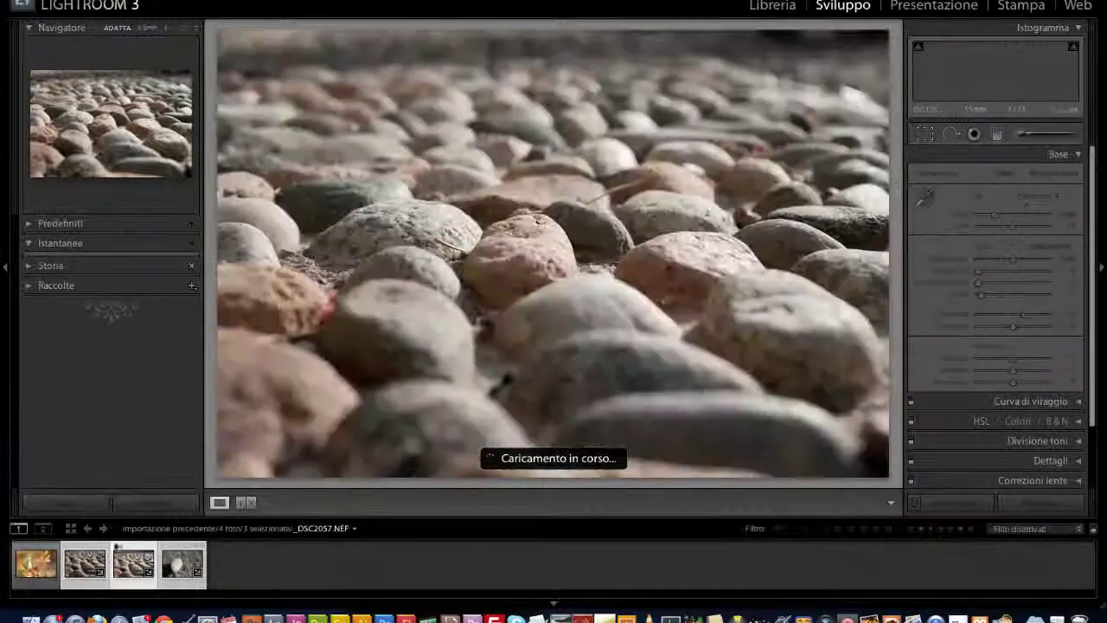
left_click(89, 554)
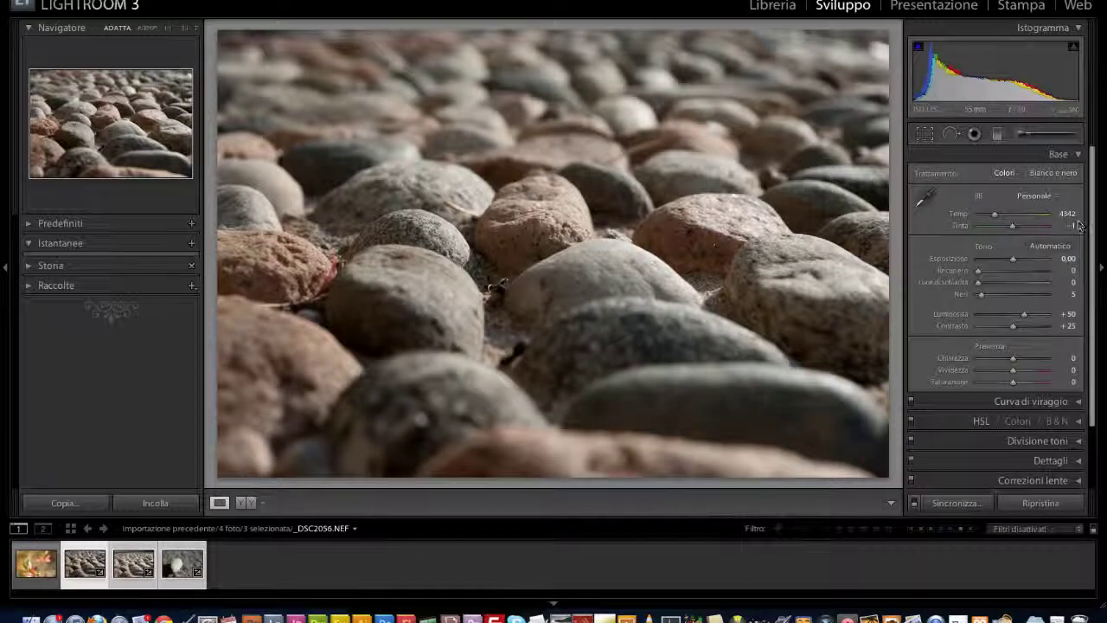
left_click(141, 567)
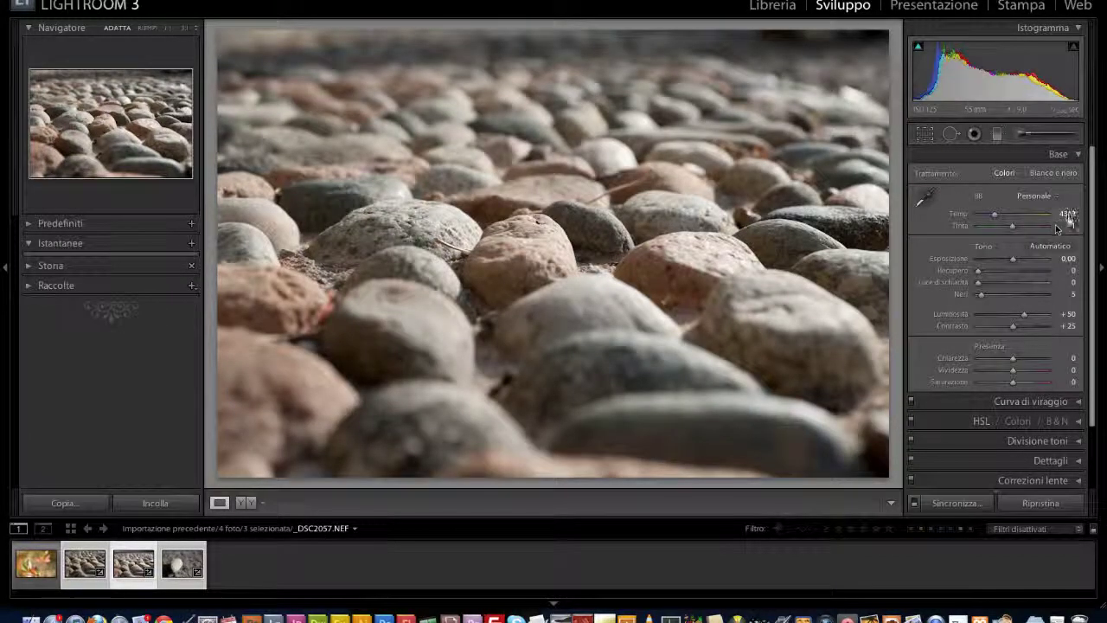
left_click(181, 564)
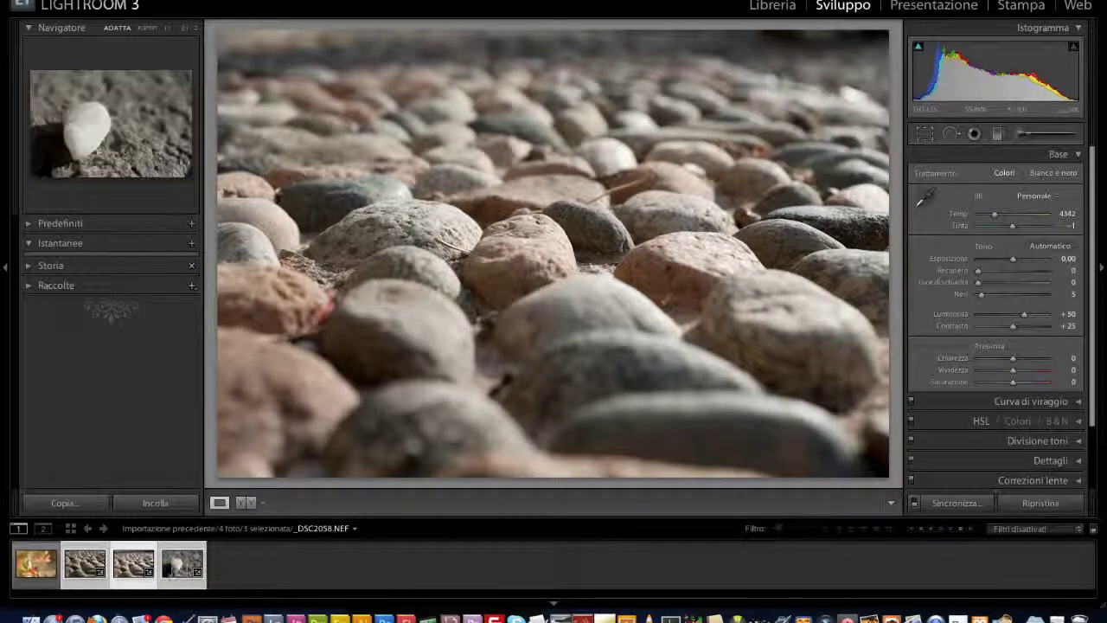